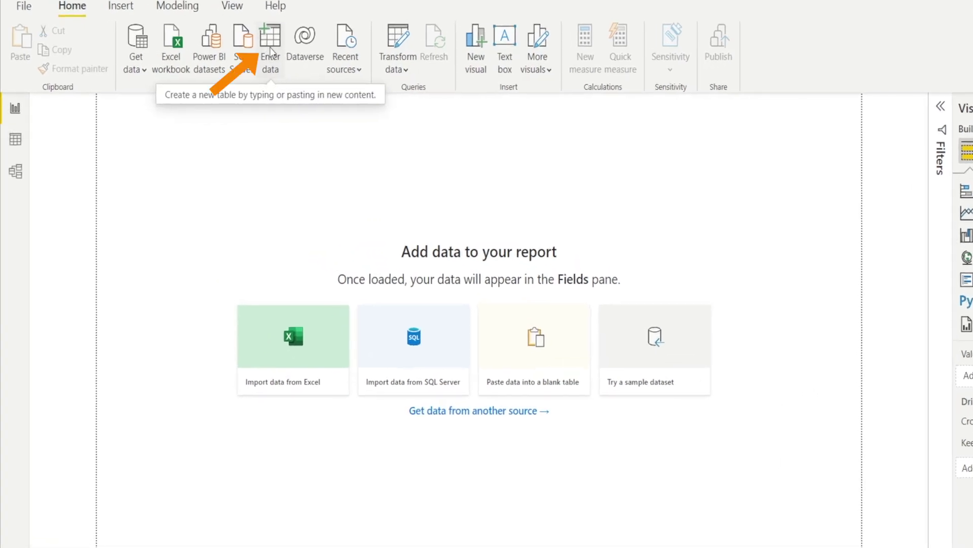
- Start a new Enter data table with the fruit rows Apple, Banana and Grape
left_click(270, 47)
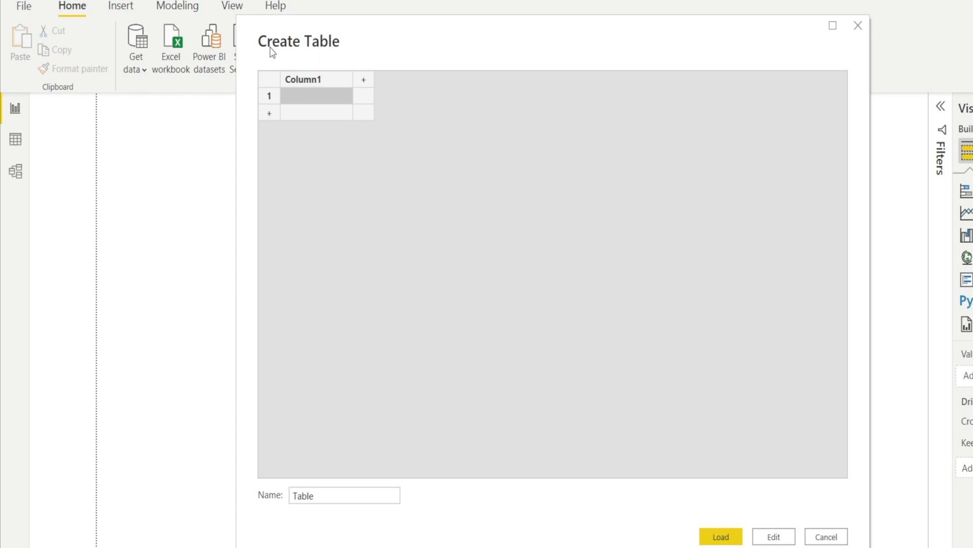
left_click(299, 96)
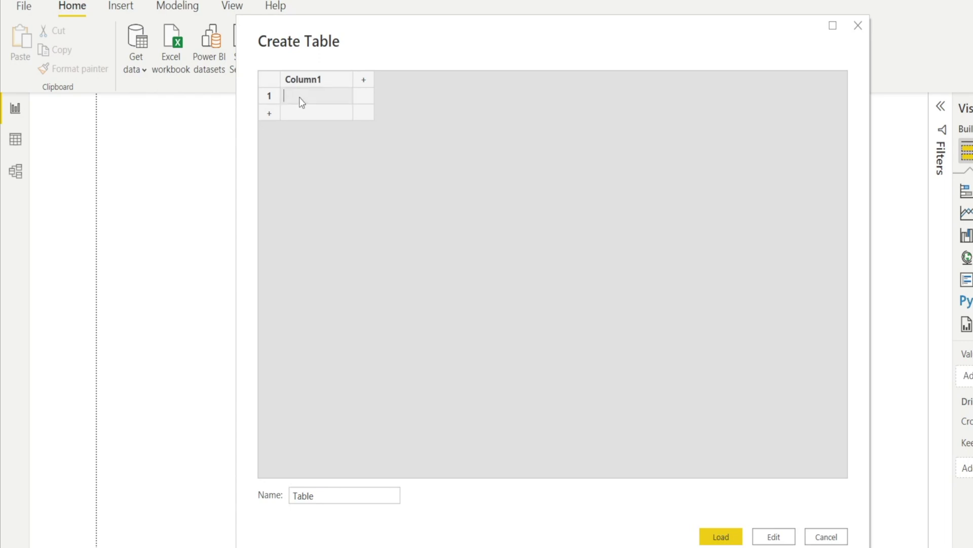
type("Apple")
key("Return")
type("Ba")
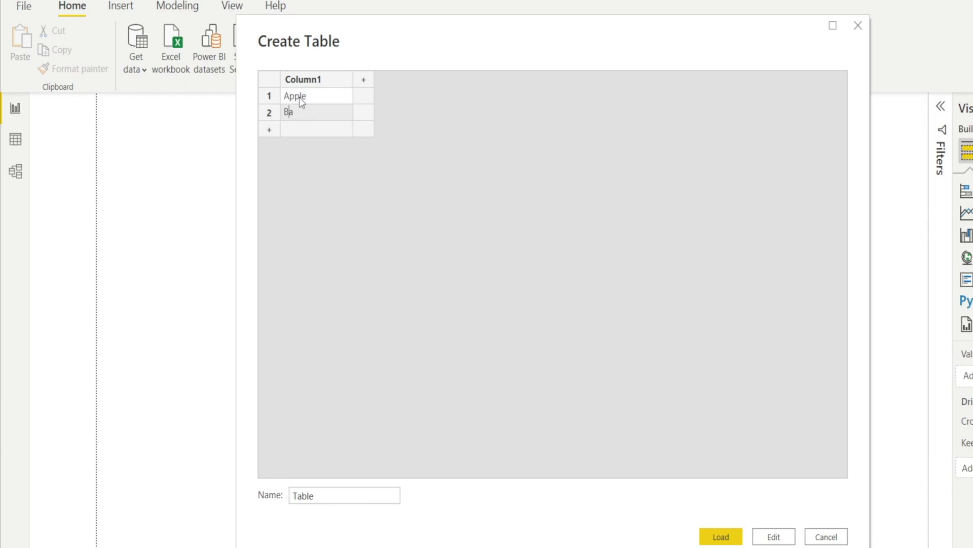
type("nana")
key("Return")
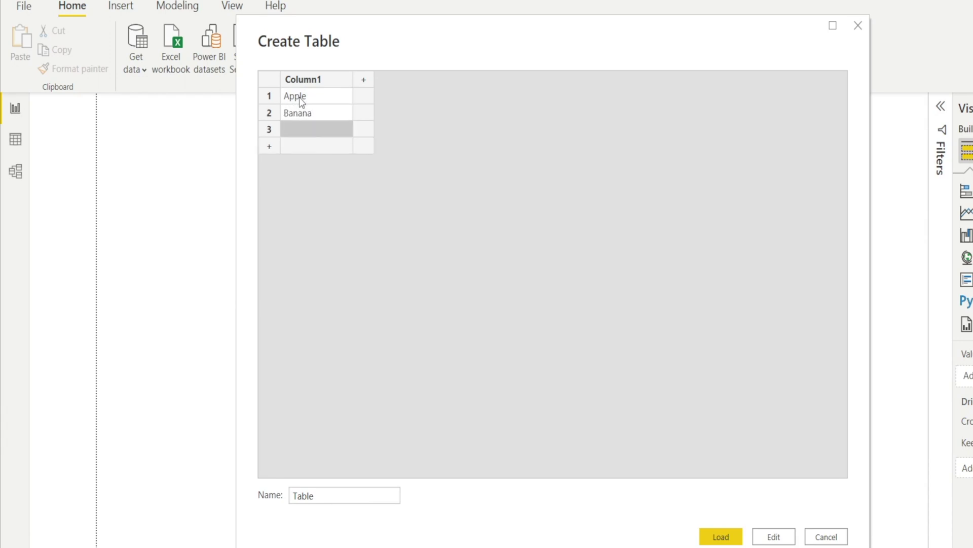
type("Grape")
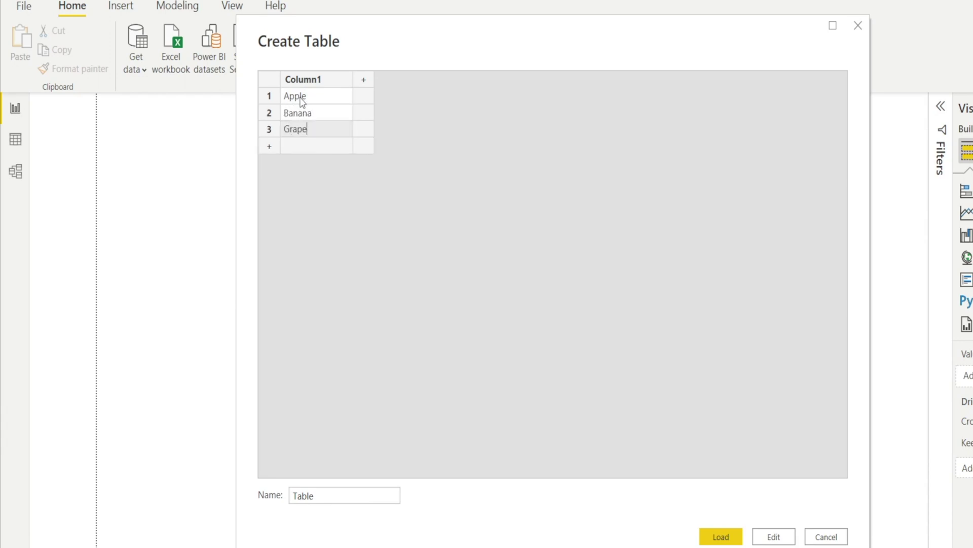
- Name the first column Fruit and add a second column named Vol Sold
double_click(312, 81)
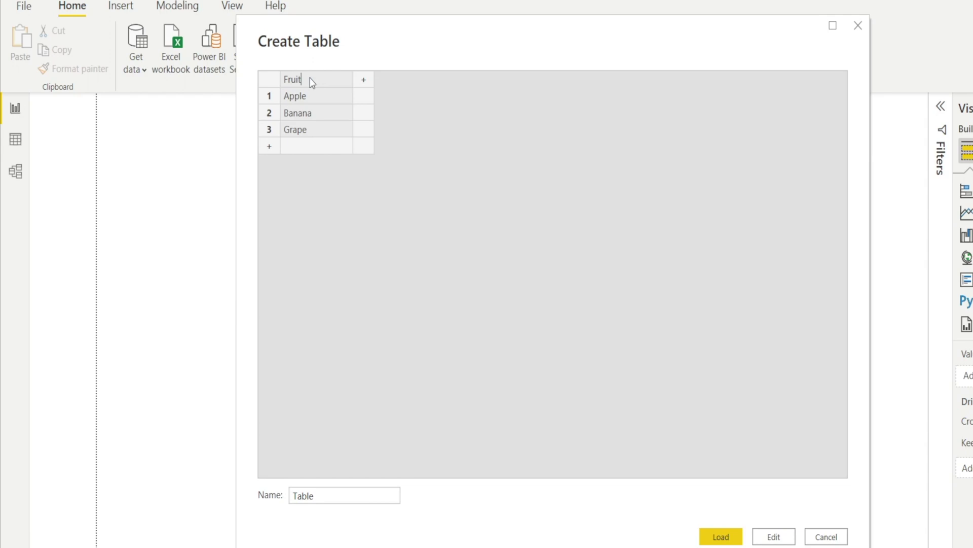
left_click(362, 117)
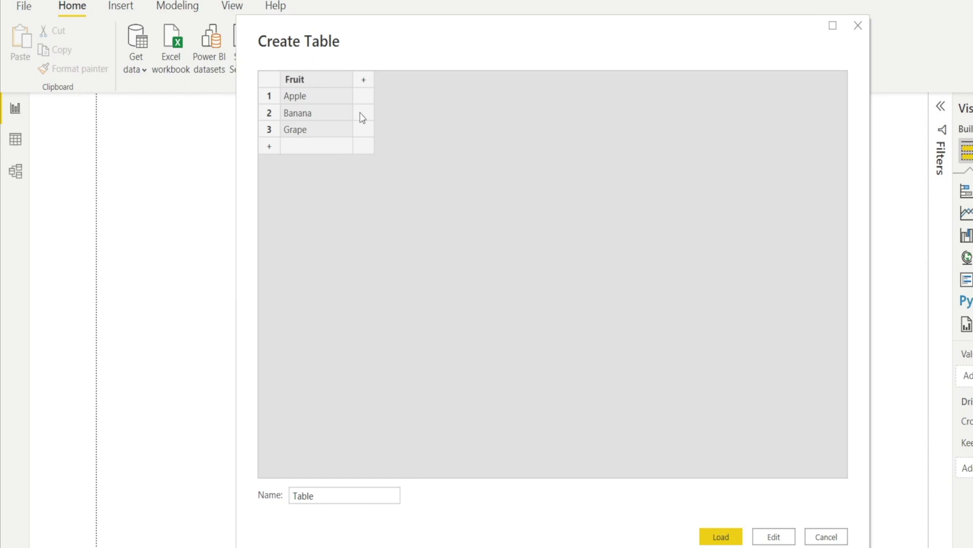
left_click(364, 81)
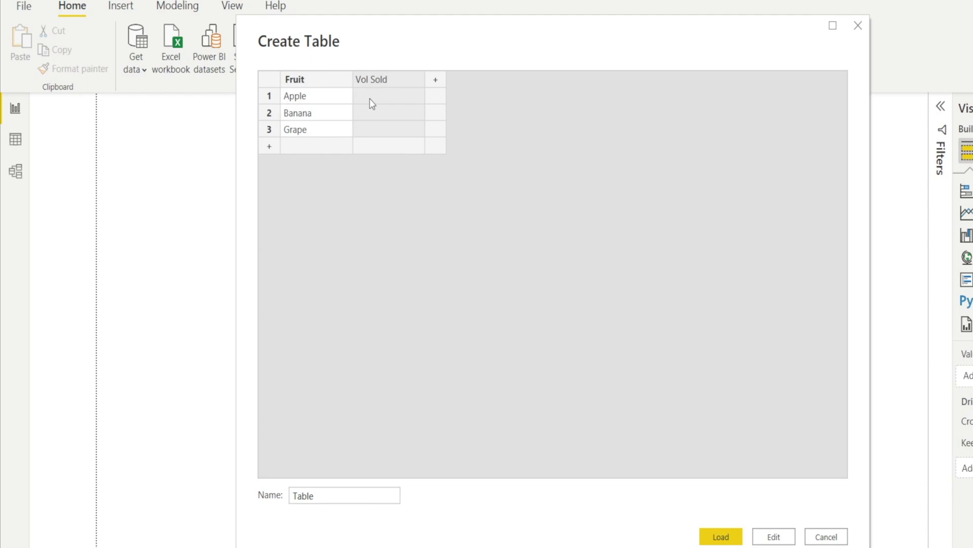
left_click(370, 98)
- Enter Vol Sold values 100, 200 and 300 for Apple, Banana and Grape
left_click(370, 98)
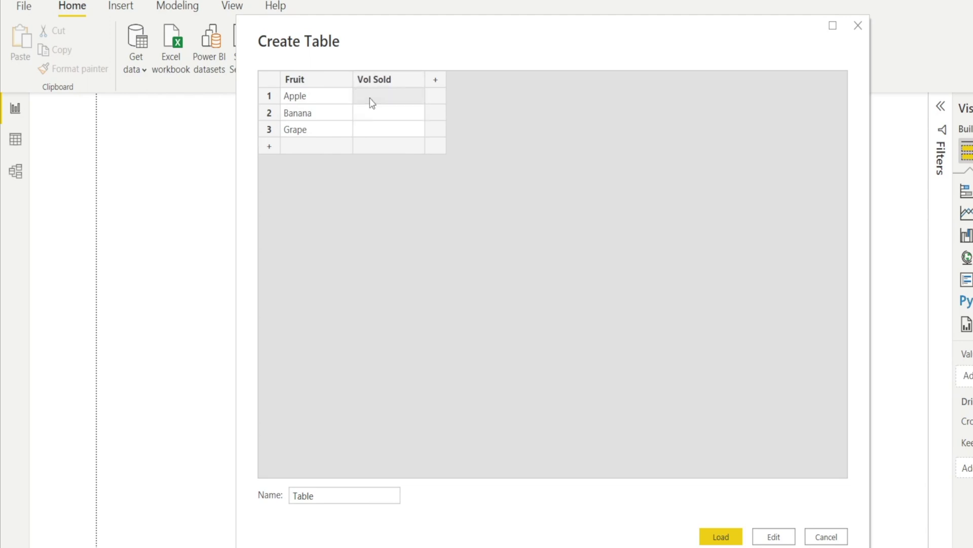
type("100")
left_click(377, 119)
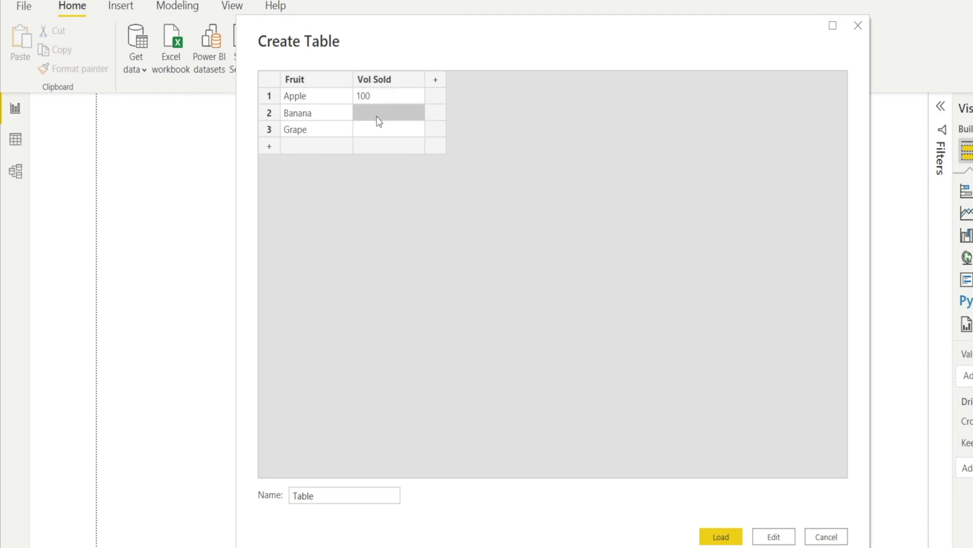
type("200")
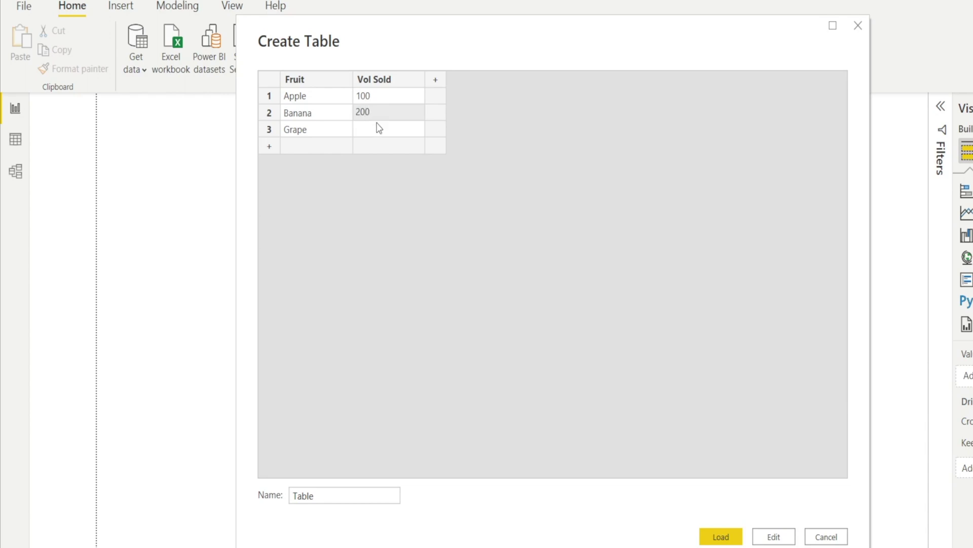
left_click(377, 129)
left_click(375, 129)
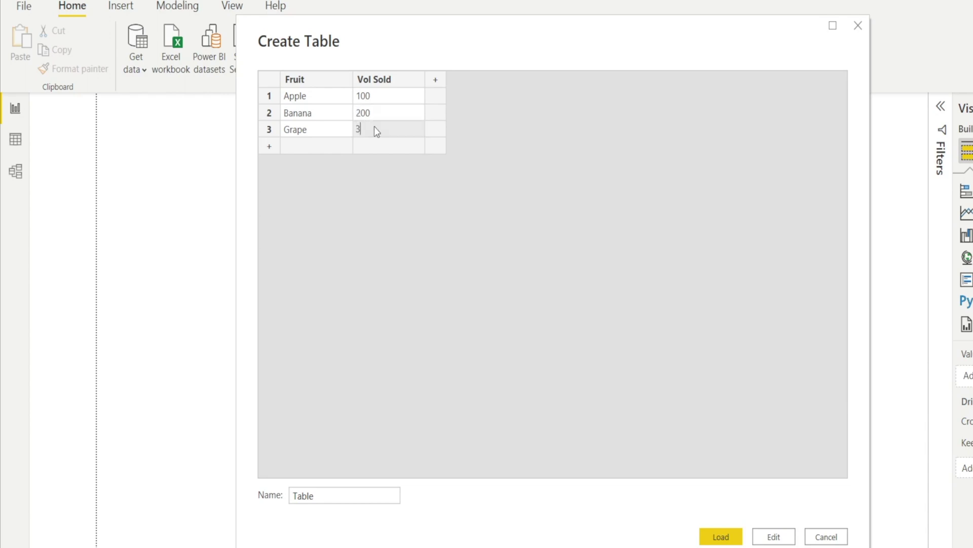
left_click(349, 285)
- Name the table Data and load it into the report
double_click(323, 496)
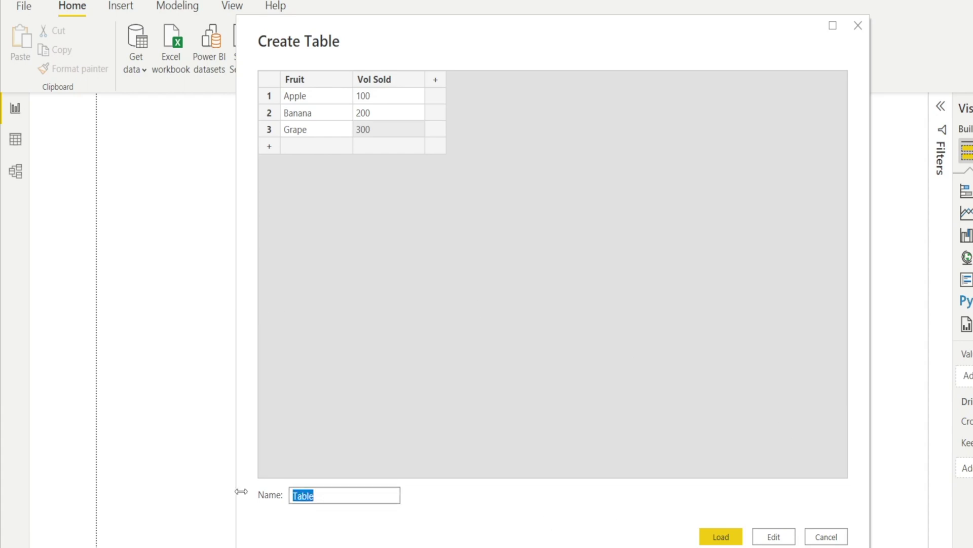
type("Data")
left_click(721, 536)
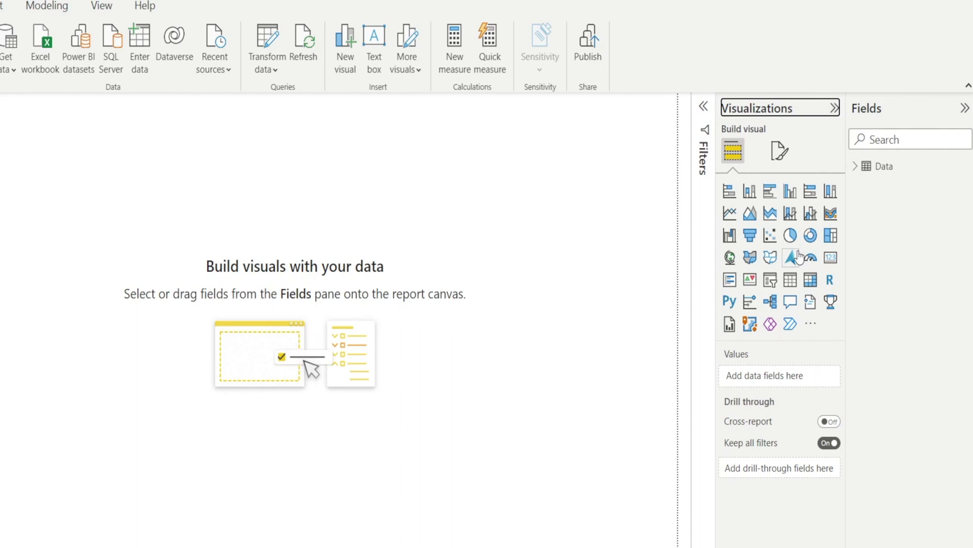
- Add a table visual showing Fruit and Vol Sold, and move it to the canvas centre
left_click(785, 282)
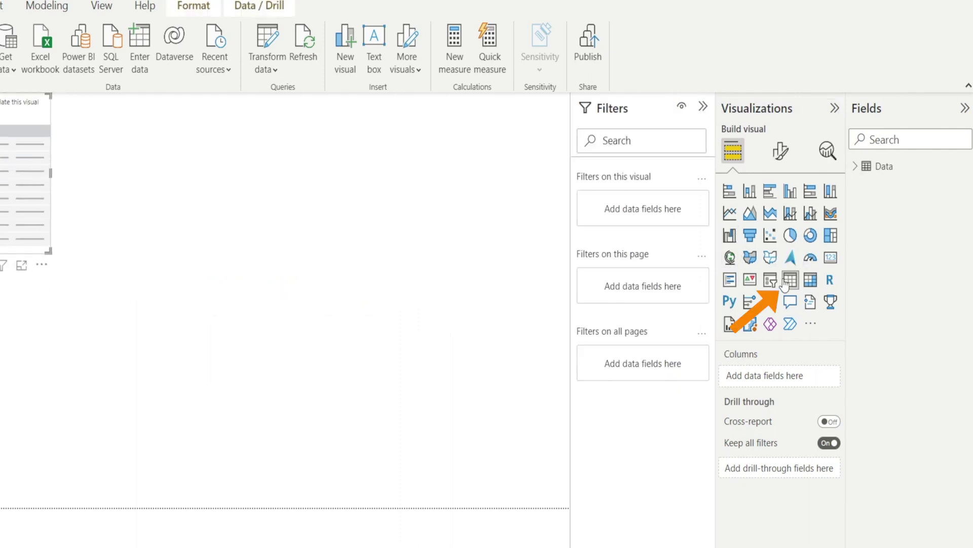
left_click(860, 171)
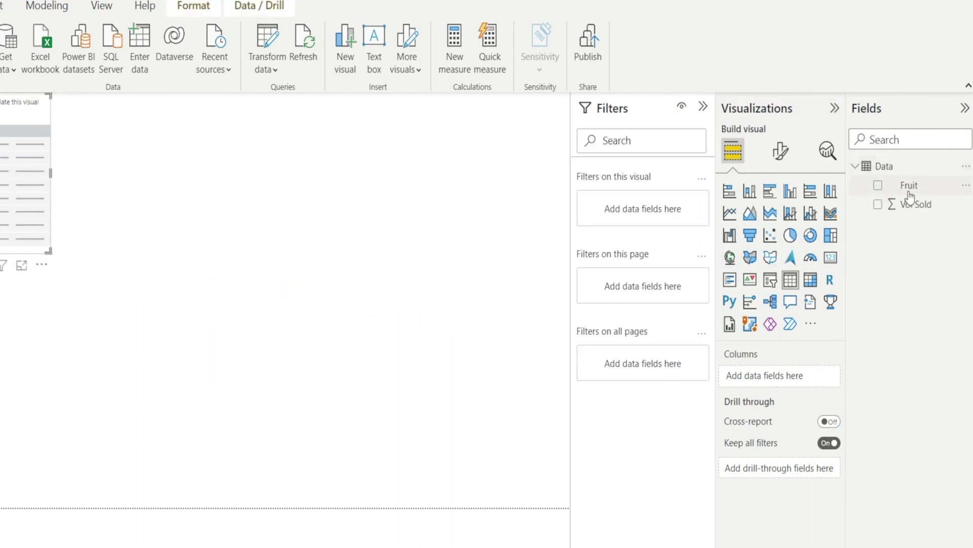
left_click_drag(905, 188, 804, 374)
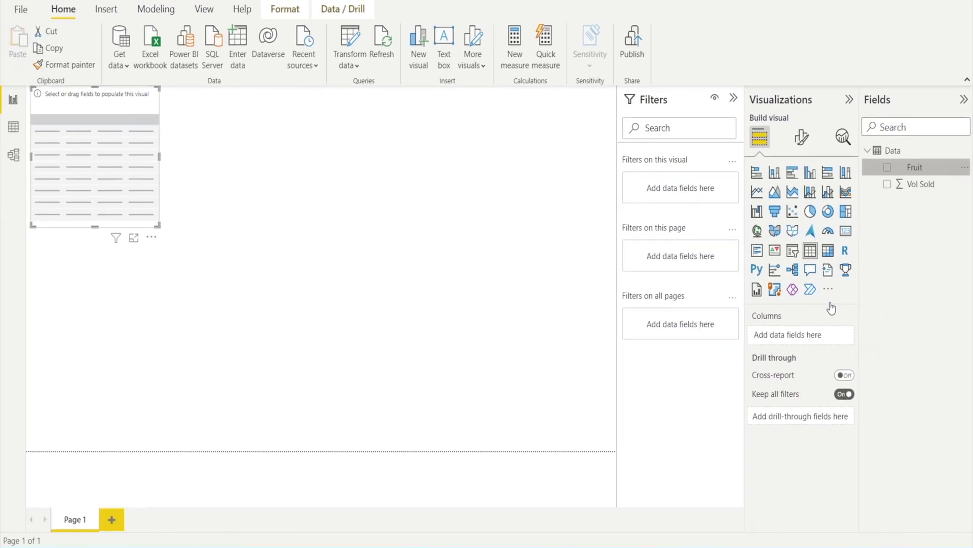
left_click_drag(915, 204, 803, 366)
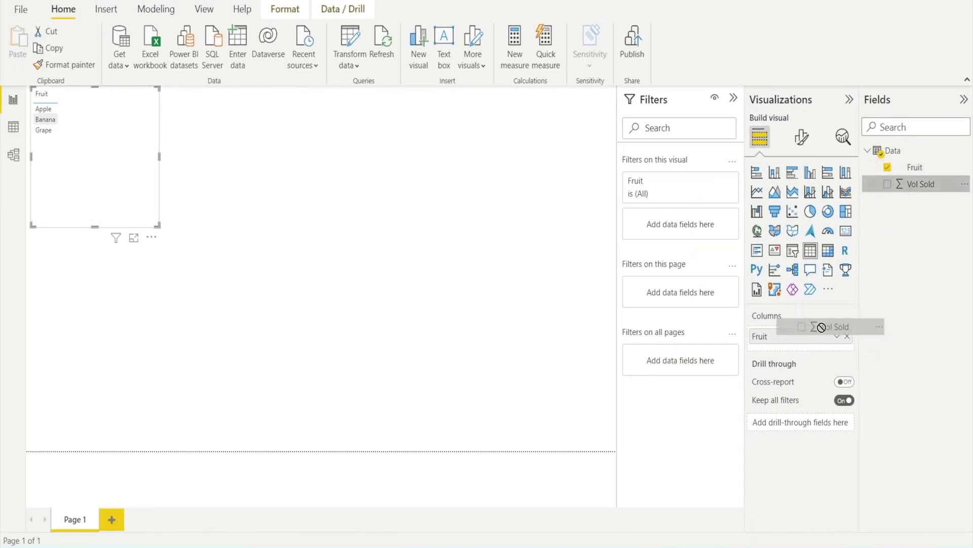
left_click_drag(821, 327, 813, 346)
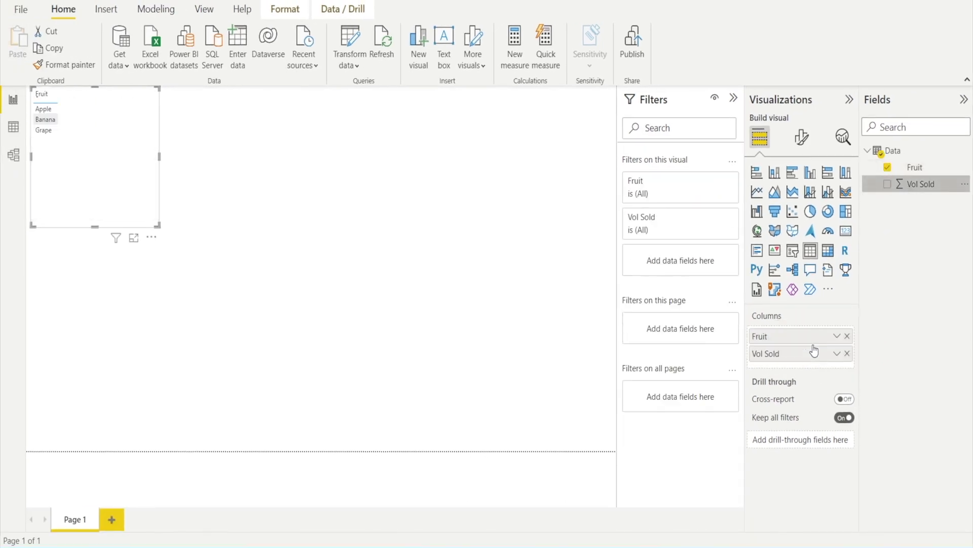
left_click_drag(120, 198, 321, 273)
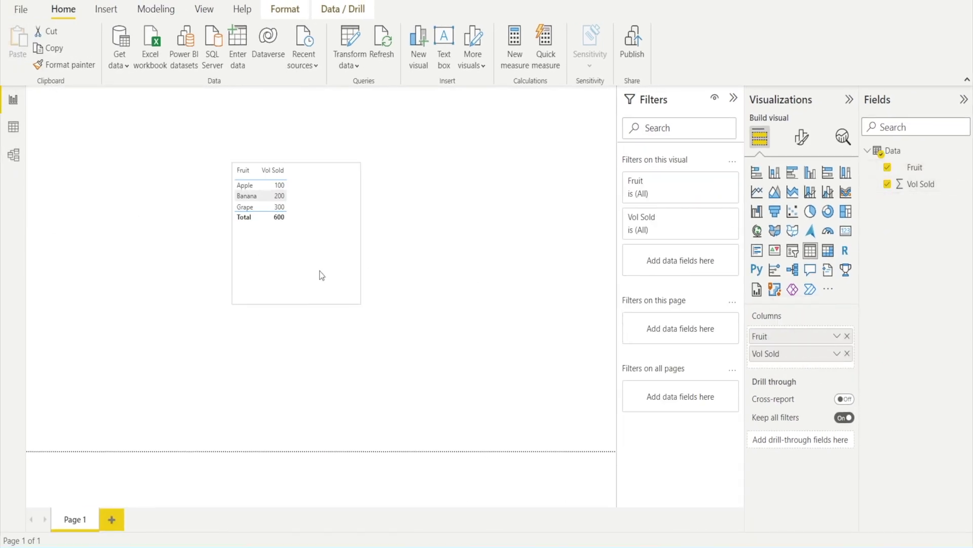
- Check the column properties of Fruit (Text) and Vol Sold (Whole number, Sum)
left_click(920, 170)
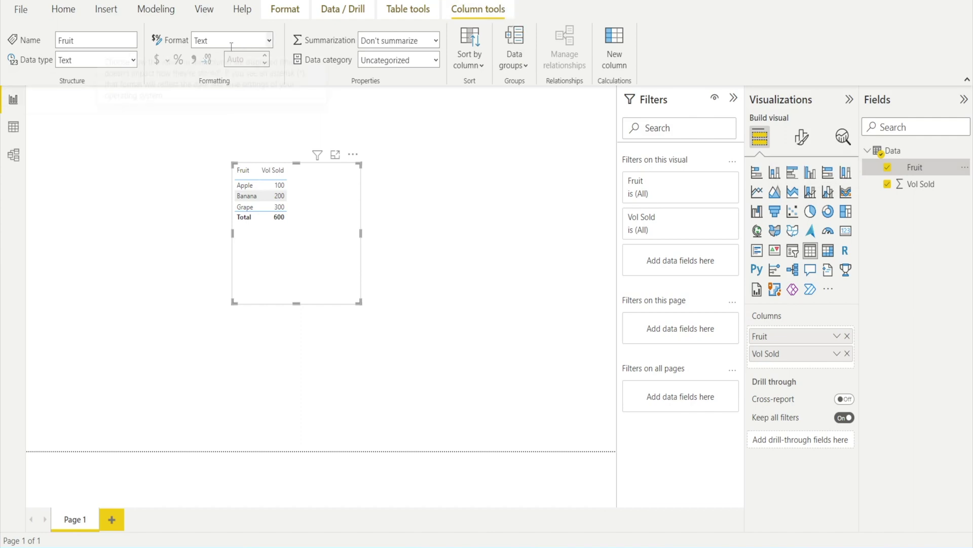
left_click(910, 186)
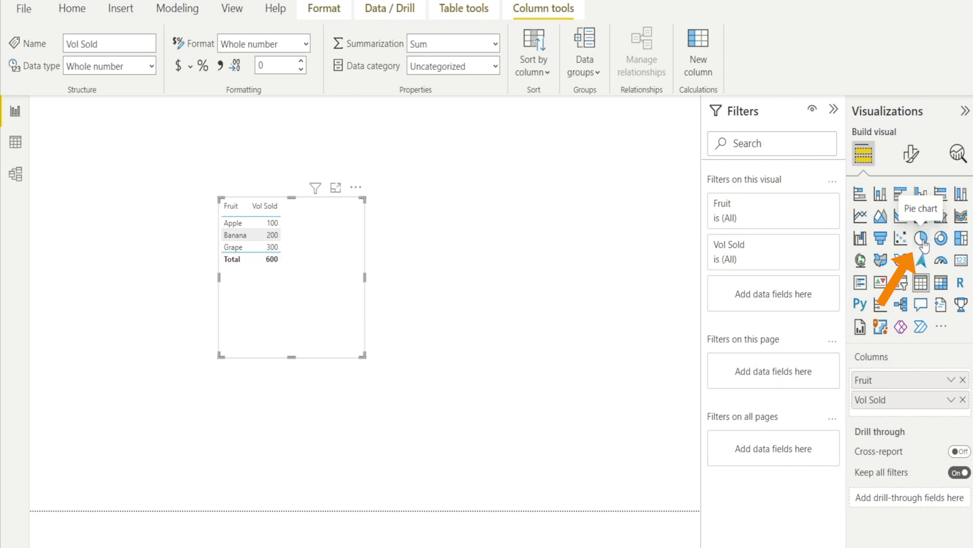
- Switch the table visual to a Vol Sold by Fruit pie chart and enlarge it slightly
left_click(923, 240)
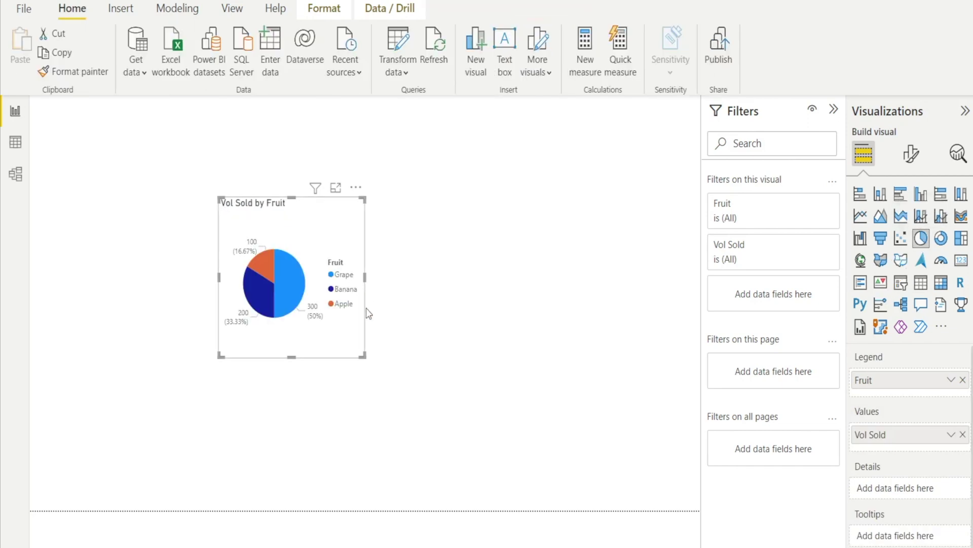
left_click_drag(363, 356, 399, 362)
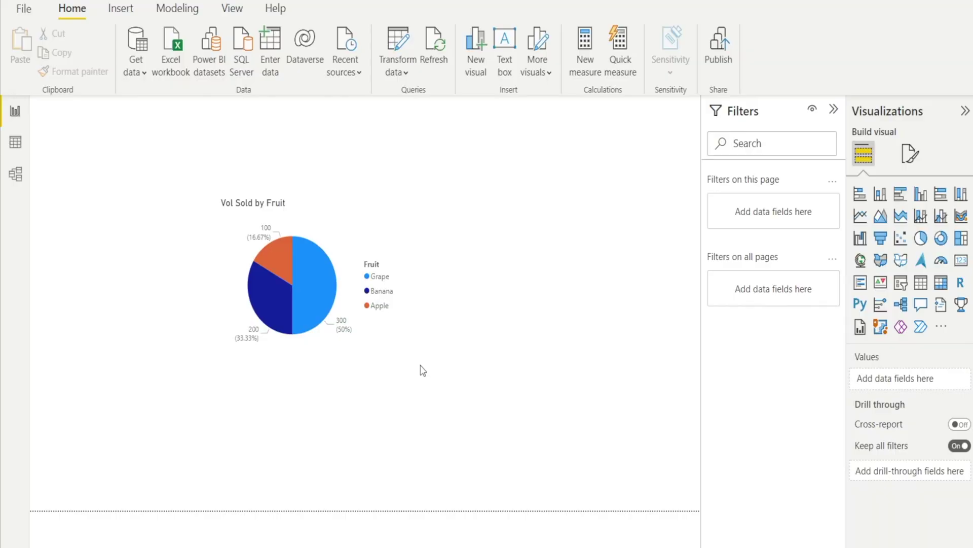
- Reopen the Data source table in Power Query and add a Durian row with Vol Sold 50
left_click(407, 51)
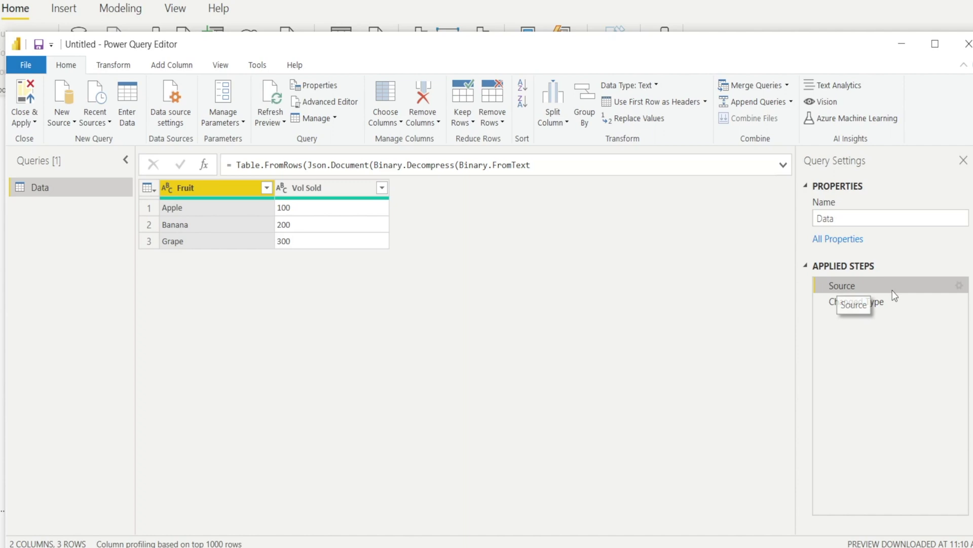
left_click(959, 287)
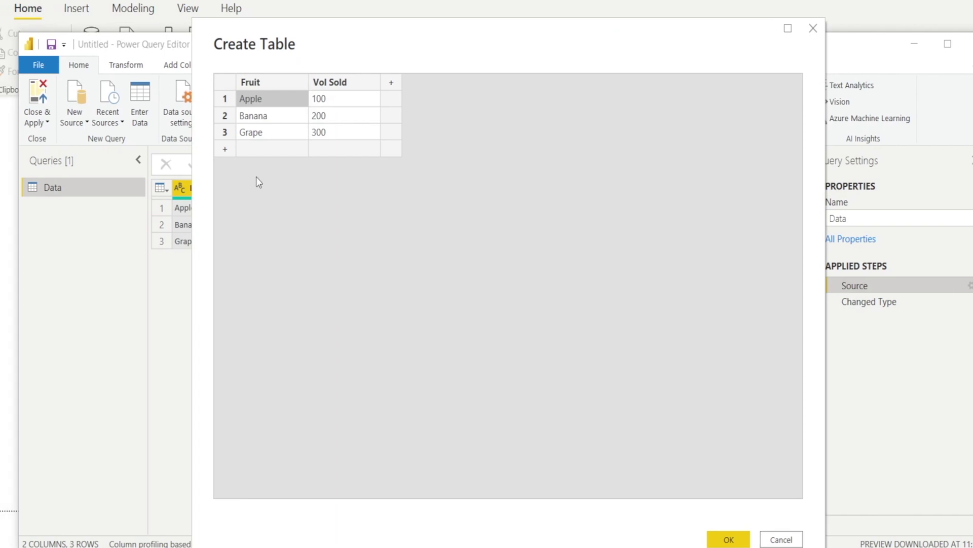
left_click(212, 149)
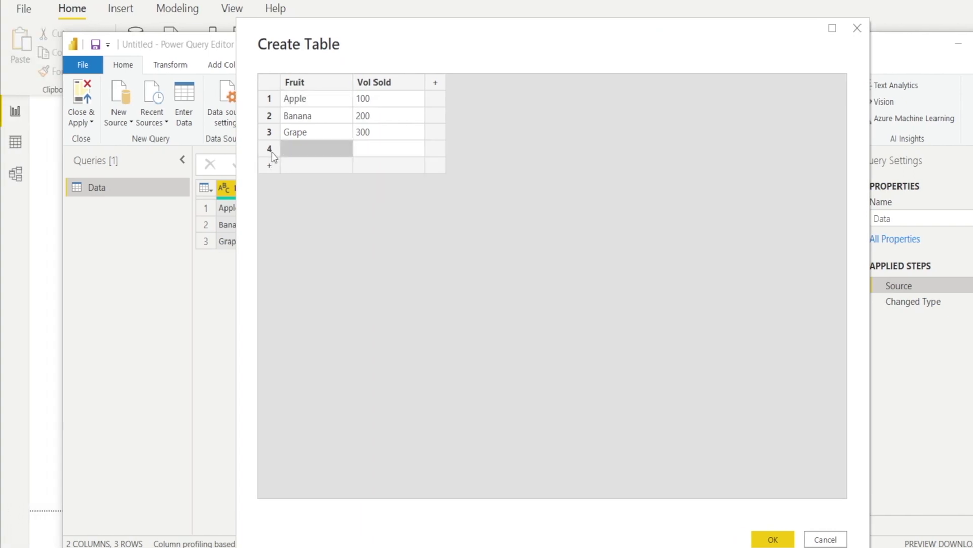
left_click(328, 150)
type("Dur")
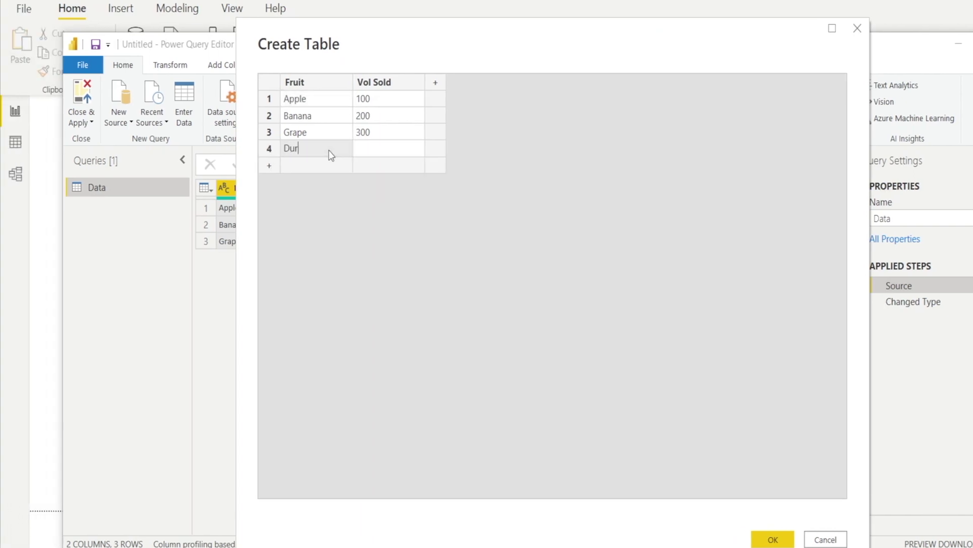
type("ian")
left_click(377, 148)
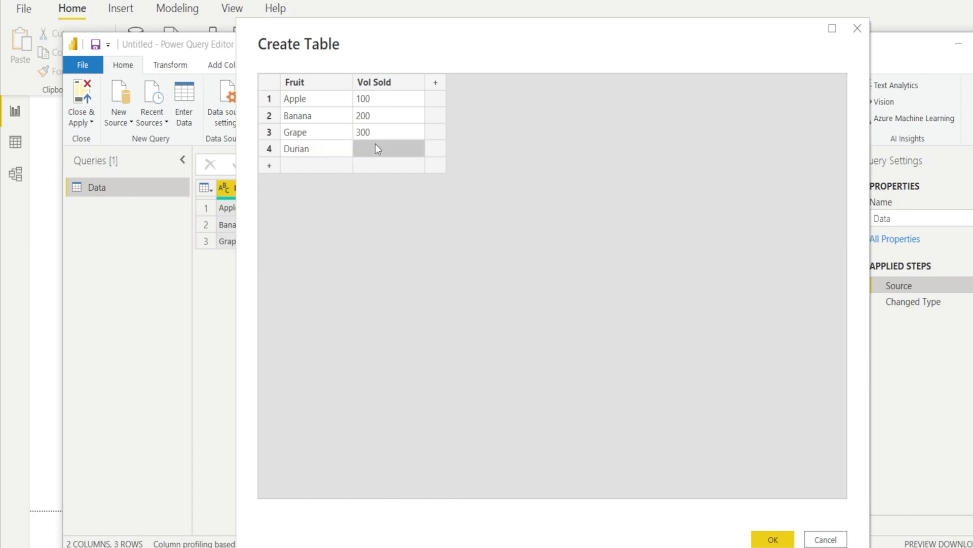
type("50")
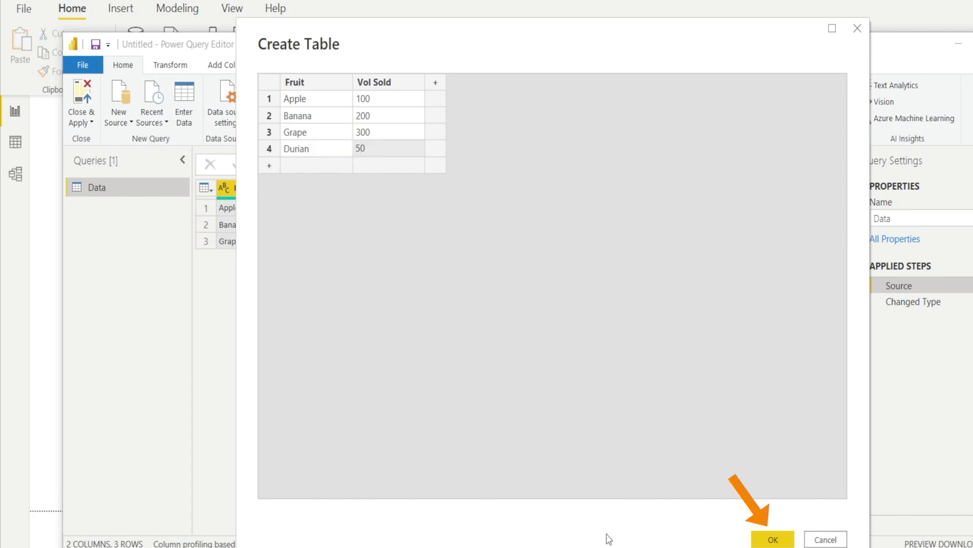
left_click(759, 541)
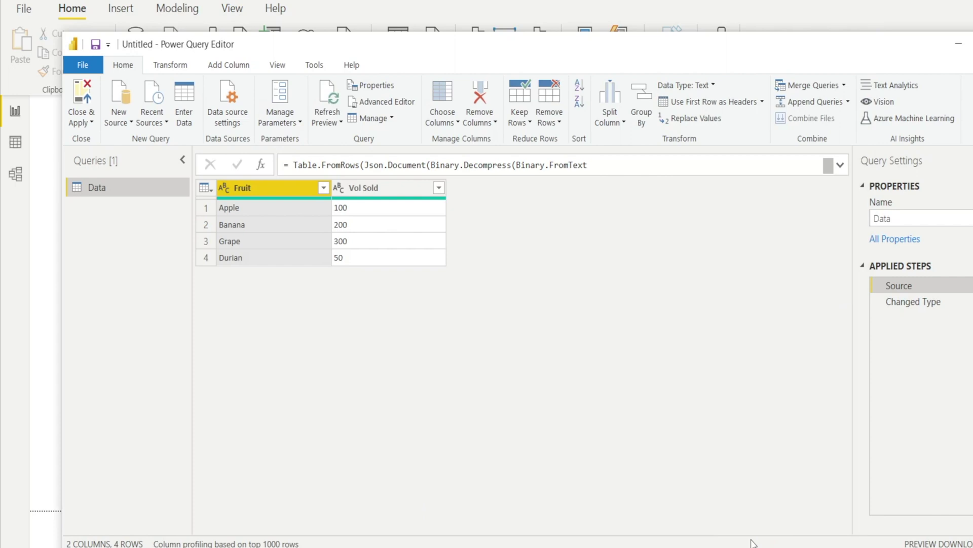
- Apply the query changes and check the pie chart's new Durian slice of 50 (7.69%)
left_click(82, 104)
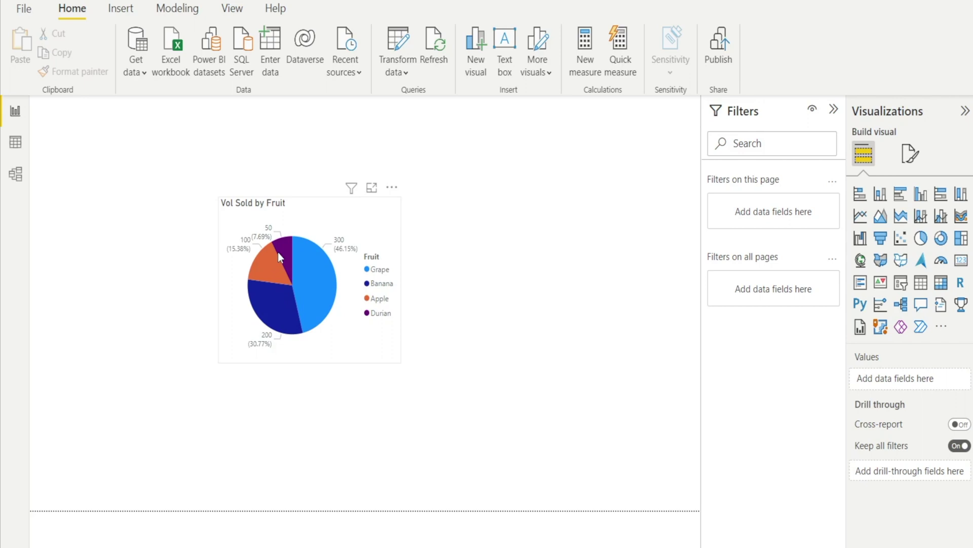
mouse_move(280, 255)
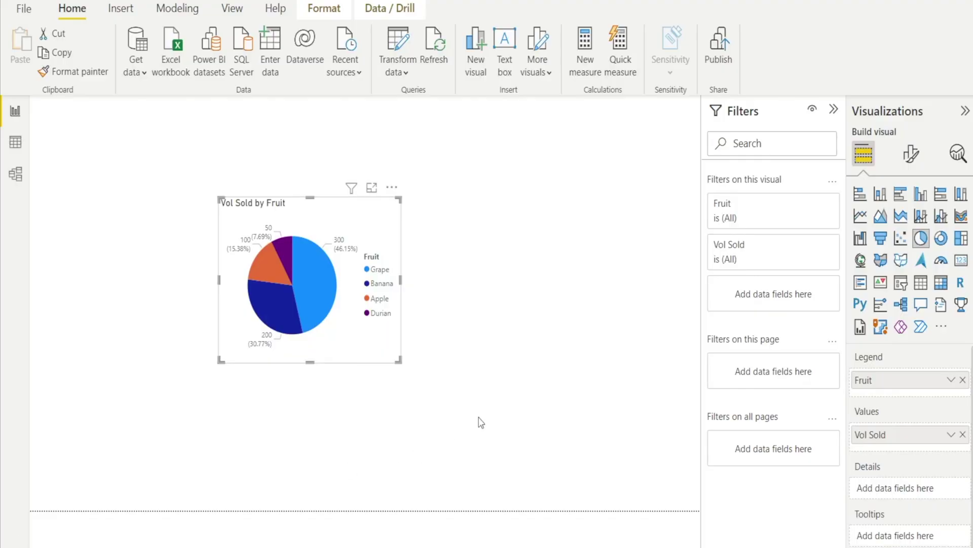
- Reopen the Data query's Source table and insert a new column named Price
left_click(408, 50)
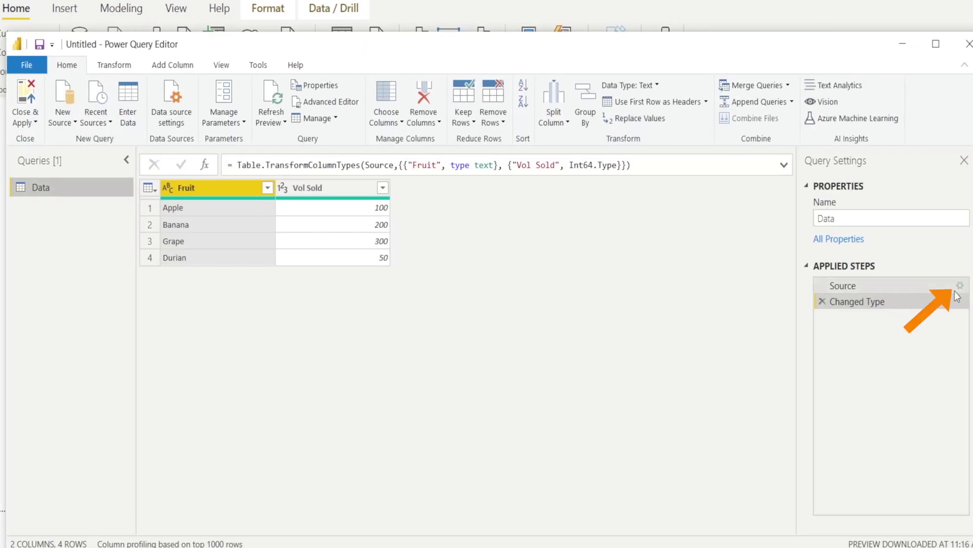
left_click(962, 288)
left_click(960, 286)
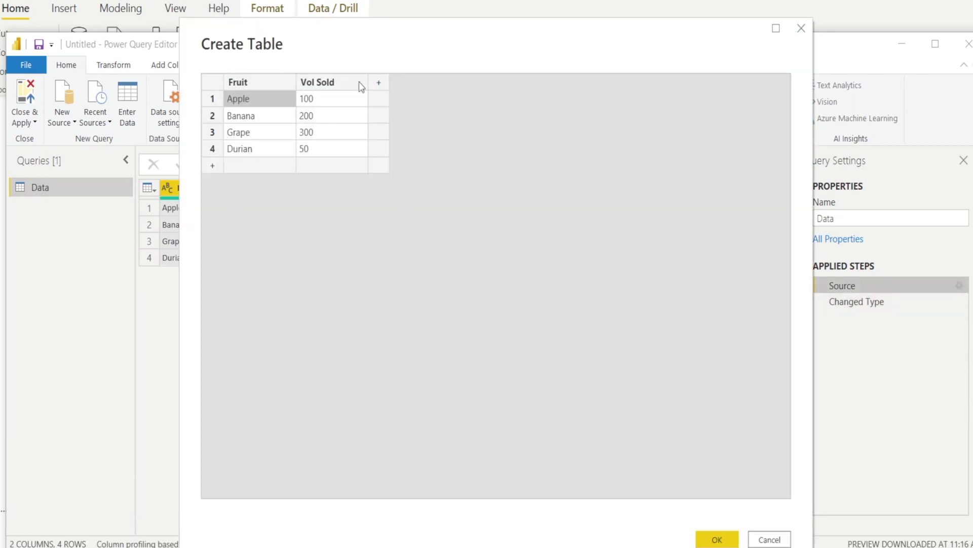
left_click(439, 86)
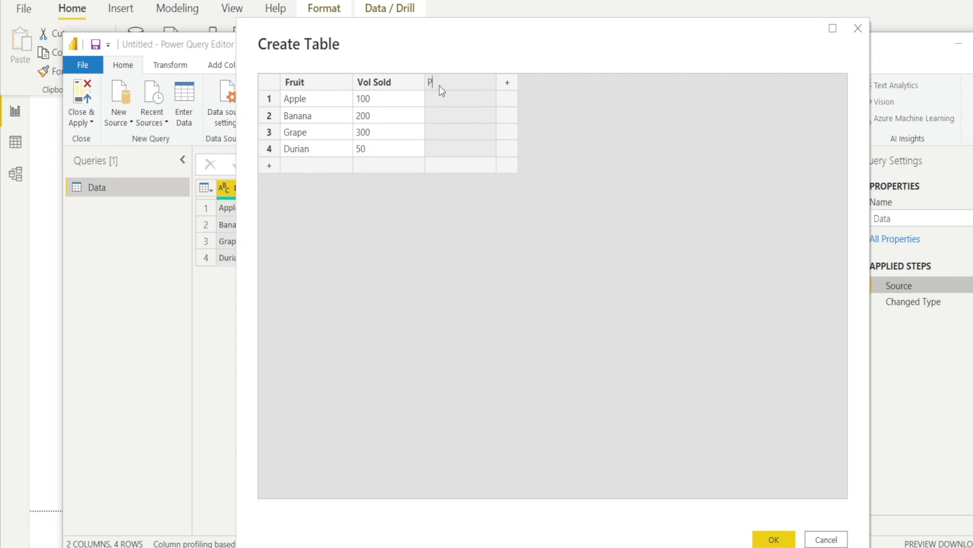
type("Price")
- Enter prices 2, 3, 4 and 10 for Apple, Banana, Grape and Durian, then confirm
left_click(442, 99)
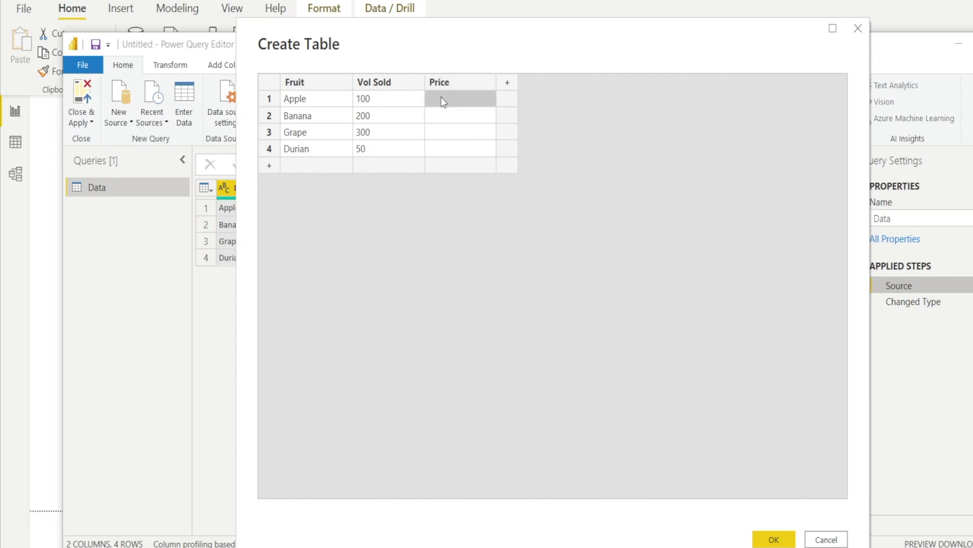
type("2")
key("Return")
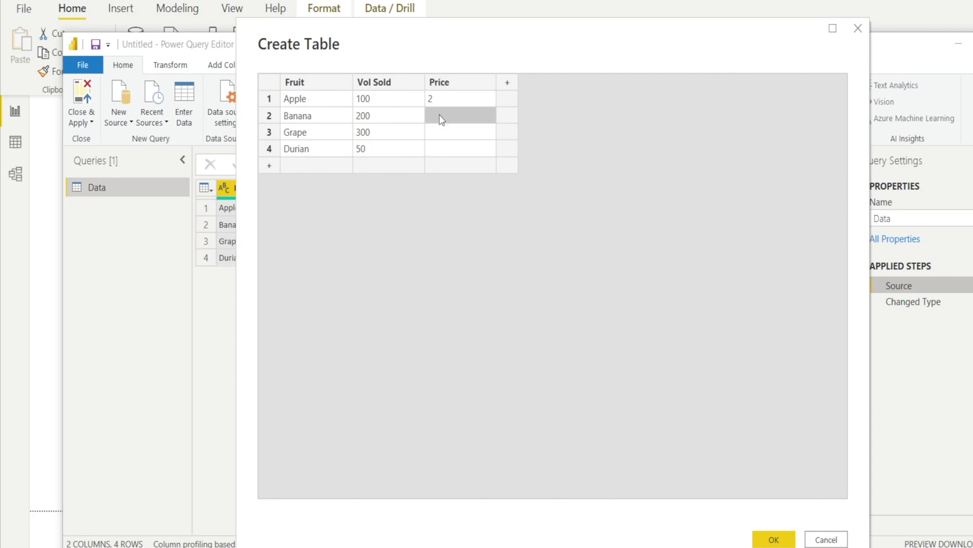
type("3")
left_click(440, 136)
type("4")
left_click(442, 155)
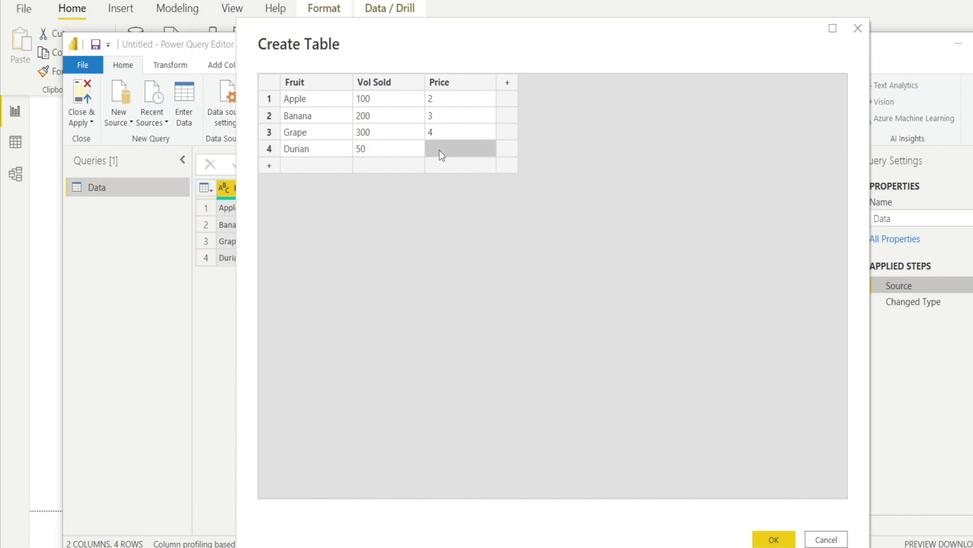
type("10")
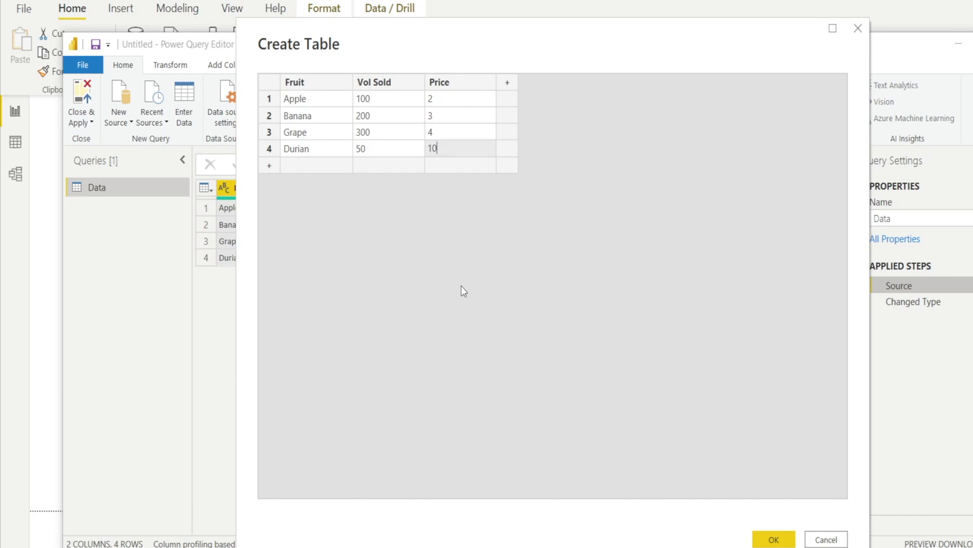
left_click(774, 540)
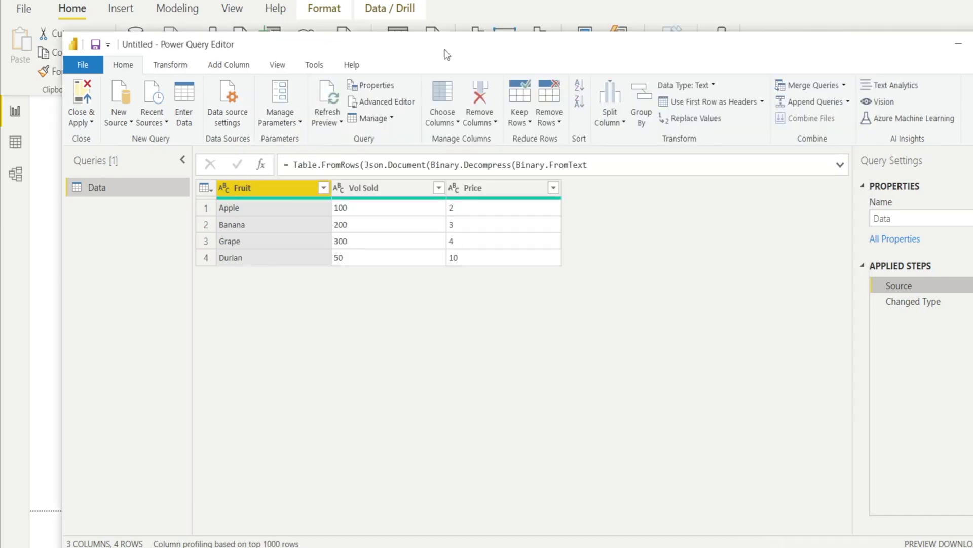
- Apply the query changes and change the Price column's data type from Text to Decimal number
left_click(79, 101)
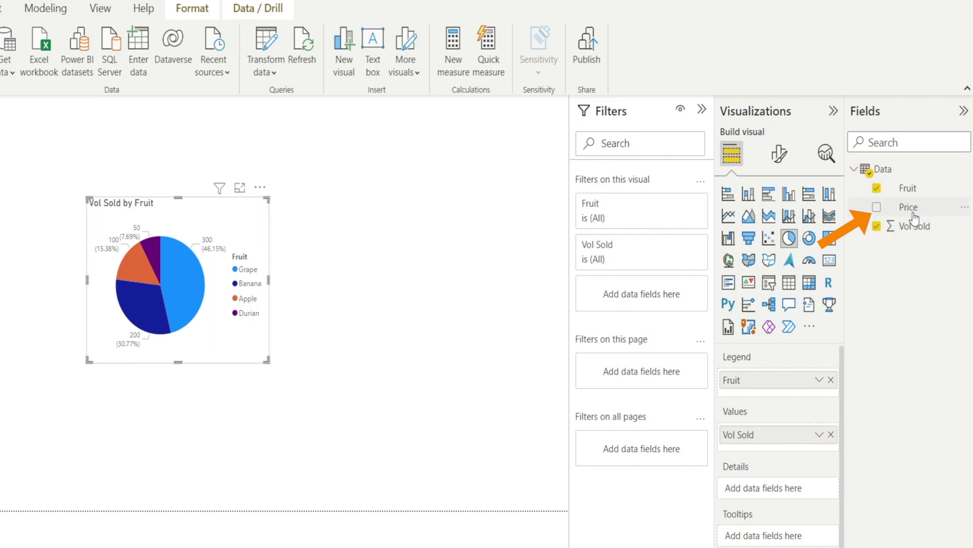
left_click(918, 215)
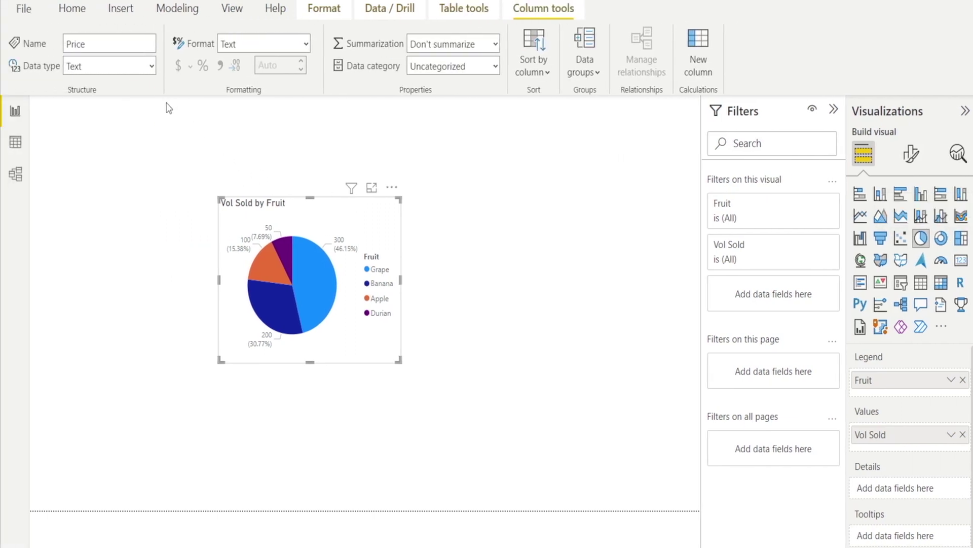
left_click(152, 66)
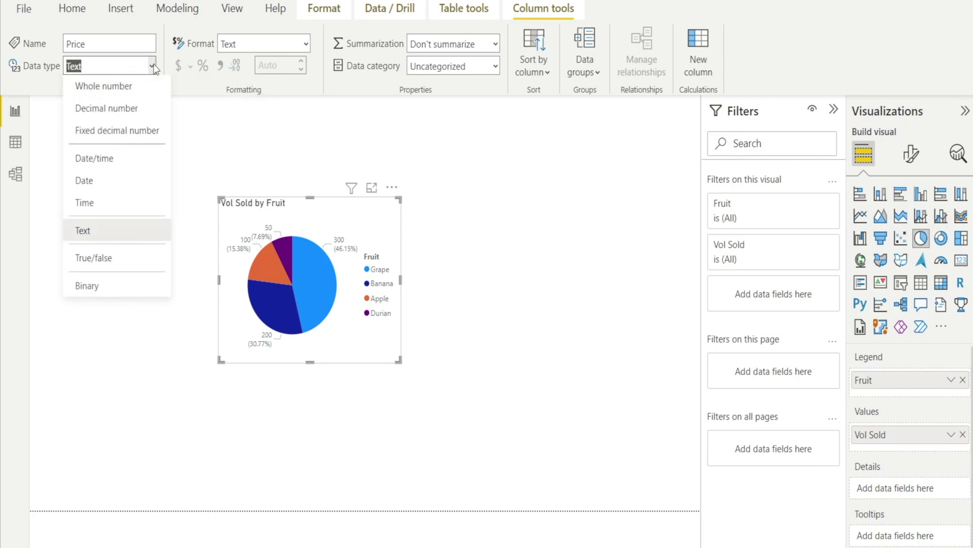
left_click(138, 108)
left_click(636, 357)
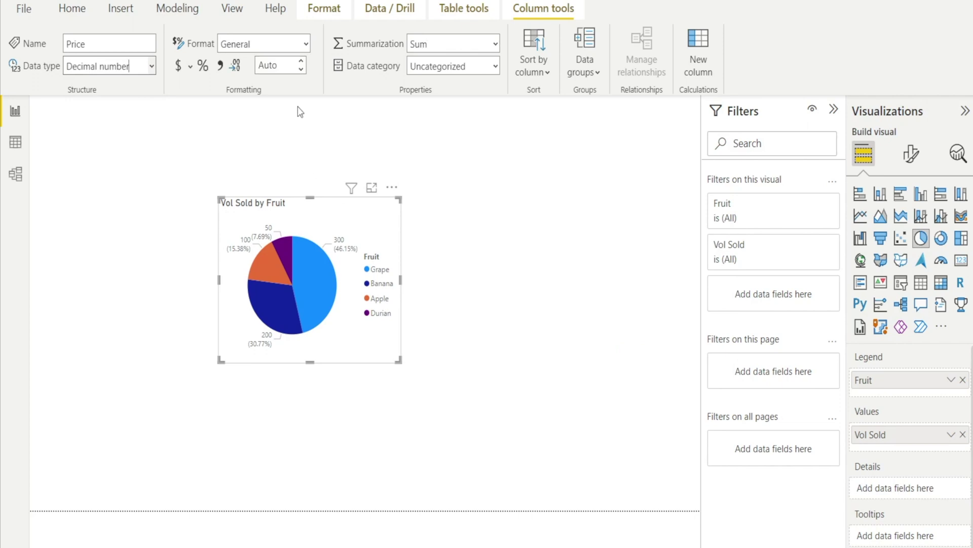
left_click(543, 280)
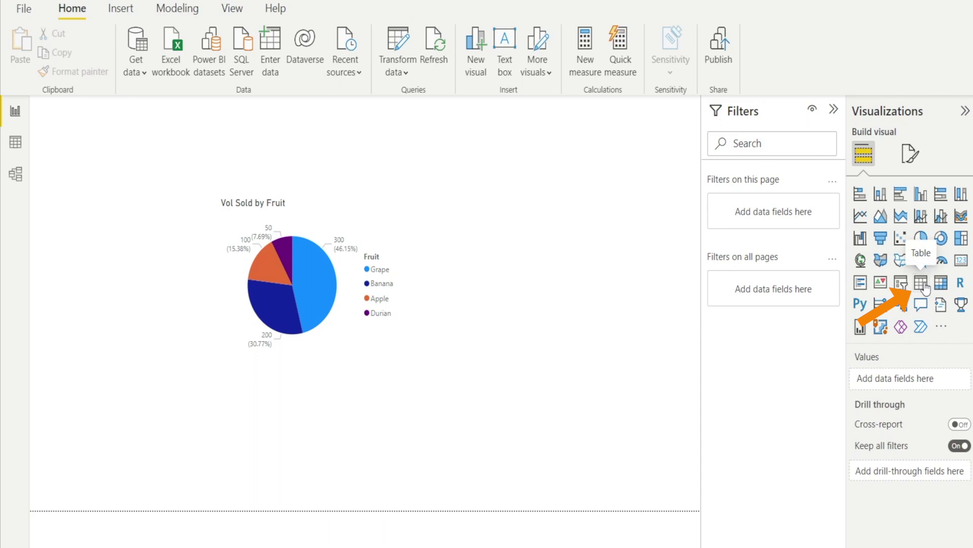
- Add a table visual listing Fruit, Price and Vol Sold, placed below the pie chart
left_click(920, 282)
left_click_drag(266, 201, 637, 278)
left_click(943, 188)
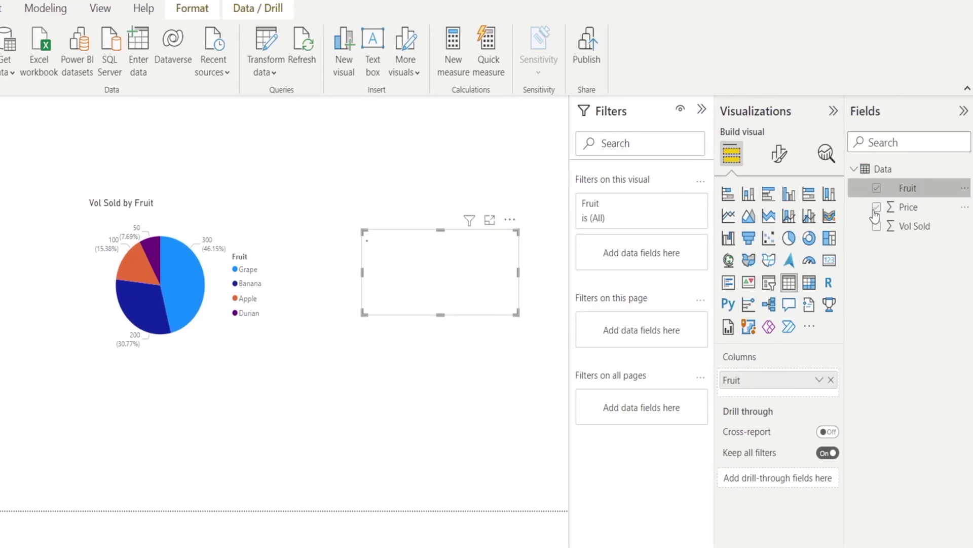
left_click(943, 207)
left_click(877, 226)
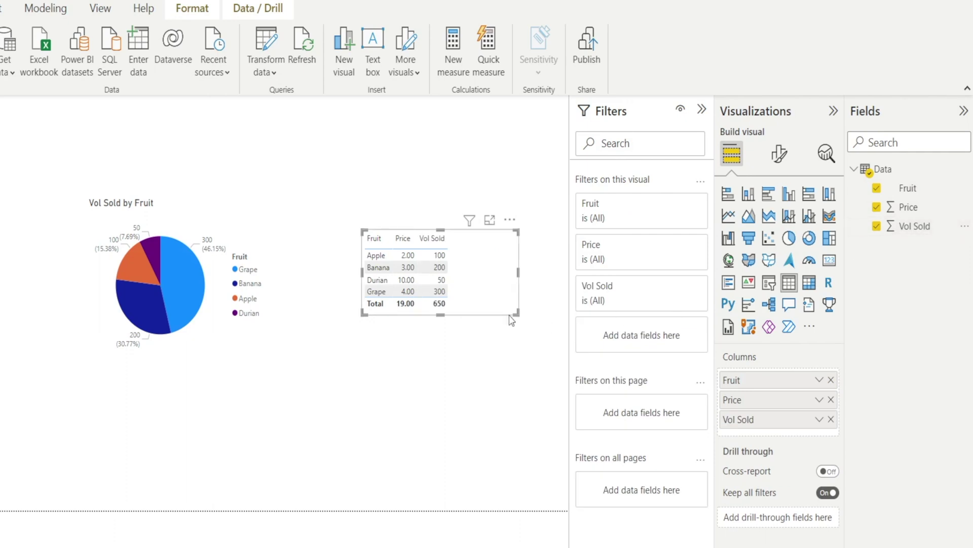
left_click_drag(471, 314, 418, 448)
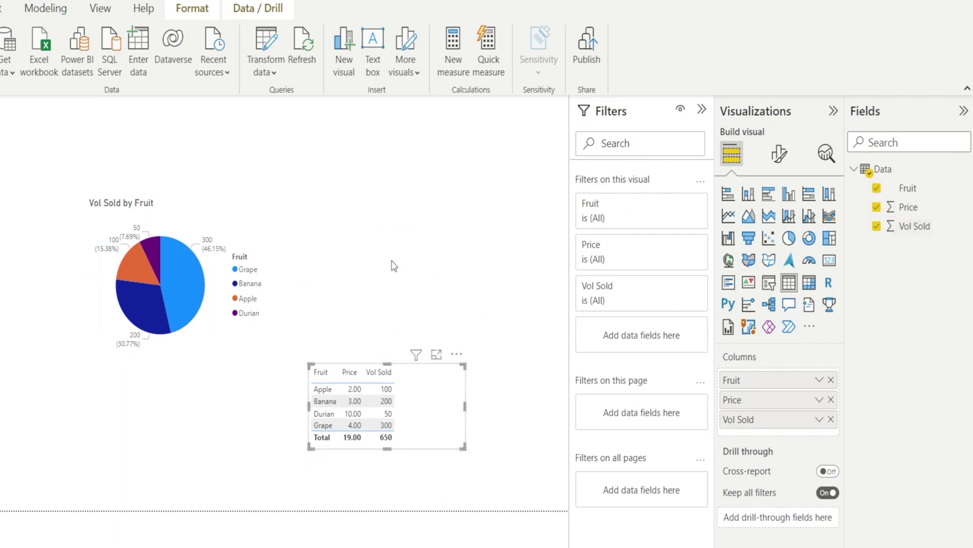
left_click(540, 371)
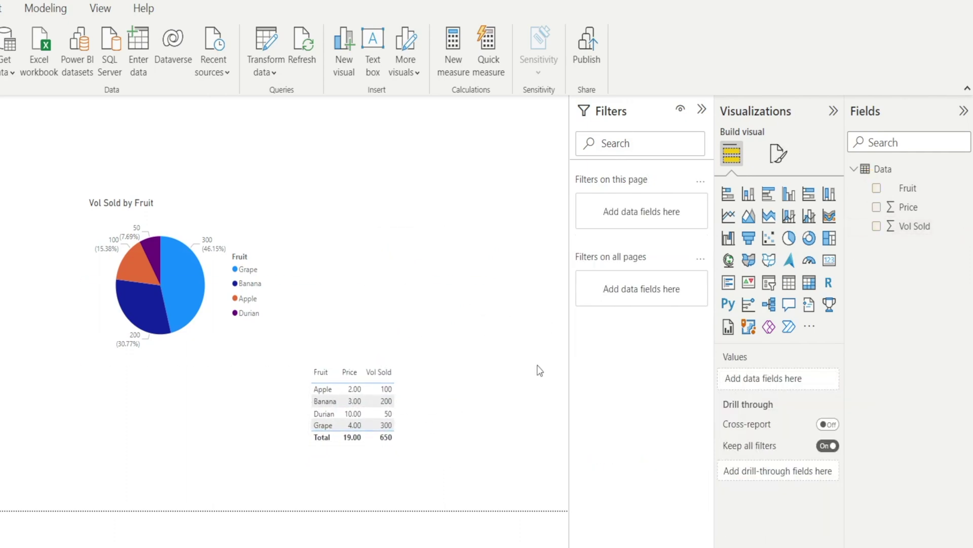
- Add a Price by Fruit column chart right of the pie chart and enlarge it
left_click(743, 198)
left_click_drag(116, 174, 448, 257)
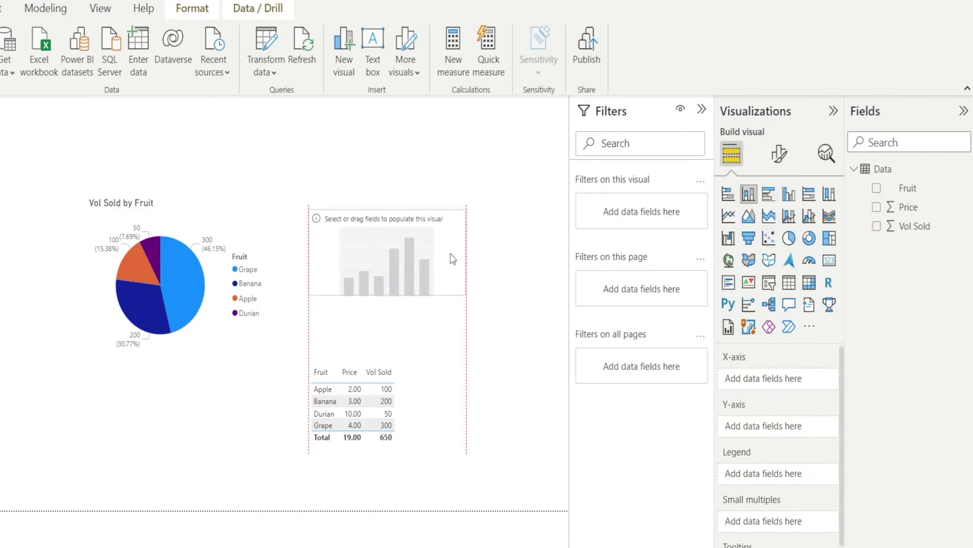
left_click(877, 188)
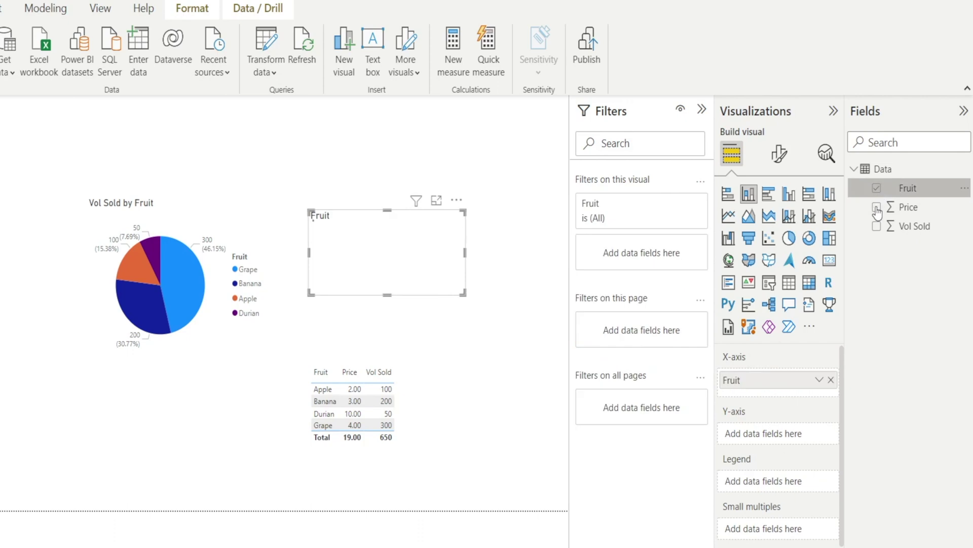
left_click(877, 207)
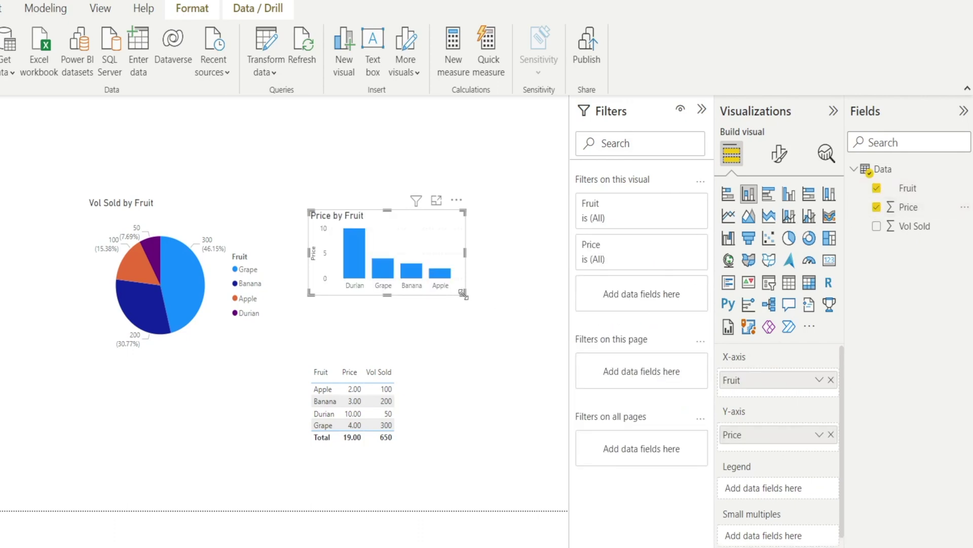
left_click_drag(463, 293, 517, 352)
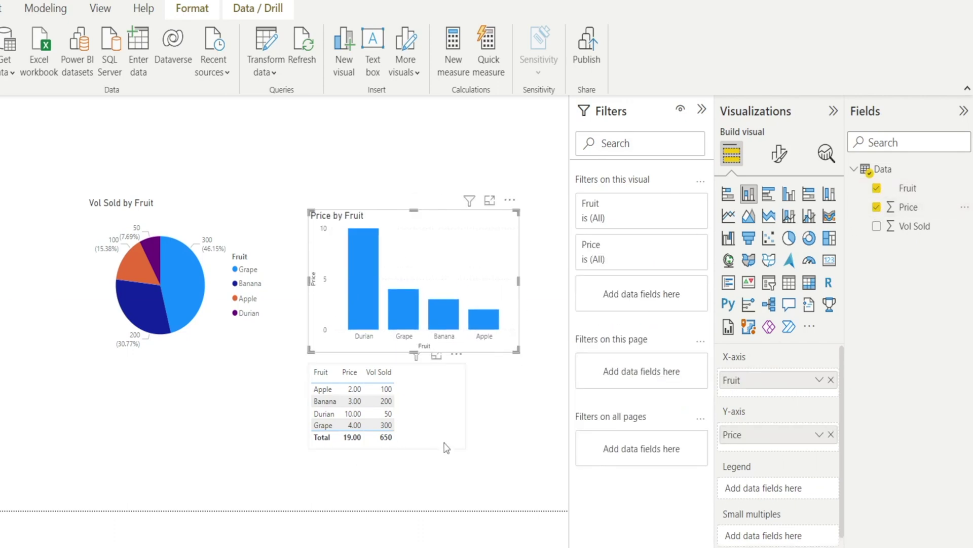
- Move the table visual to the left of the pie chart and make it narrower
left_click_drag(447, 447, 66, 313)
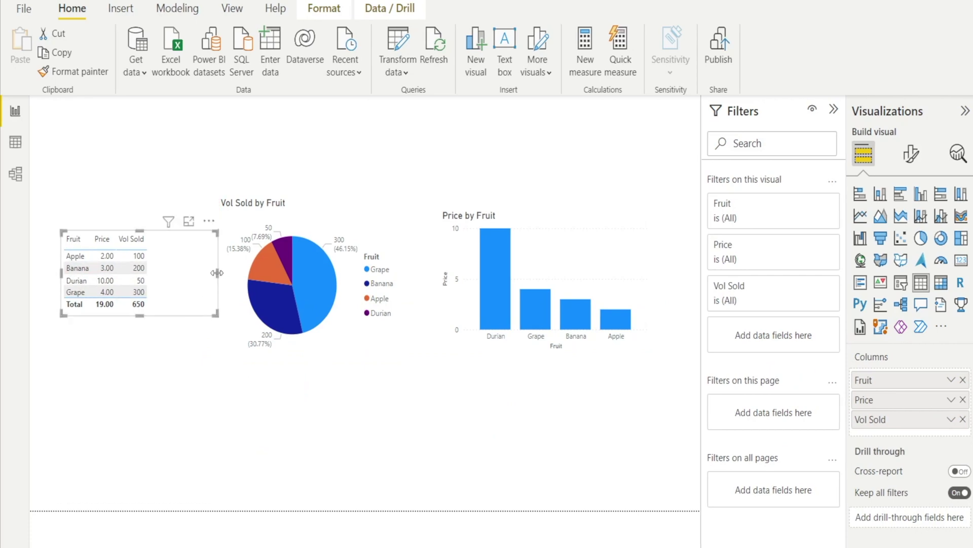
left_click_drag(217, 273, 169, 287)
left_click(404, 447)
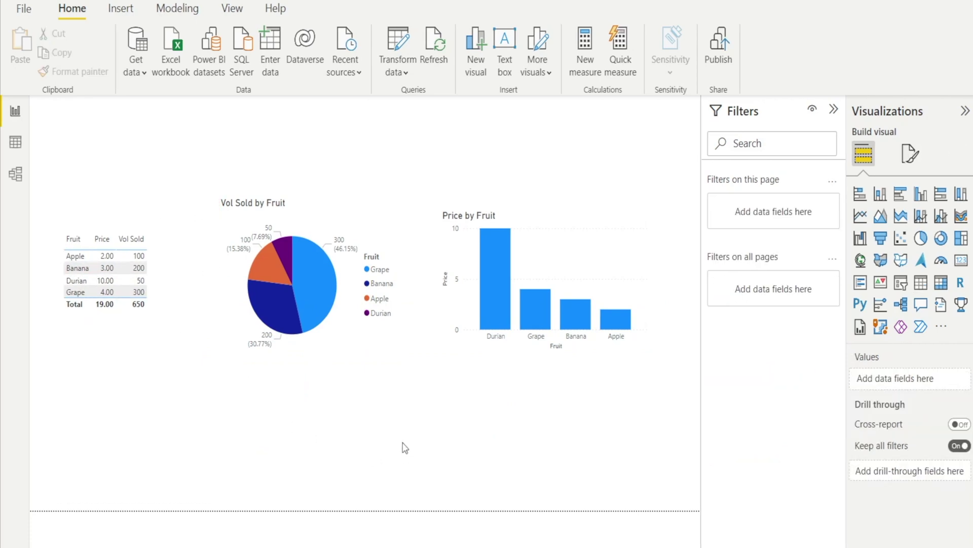